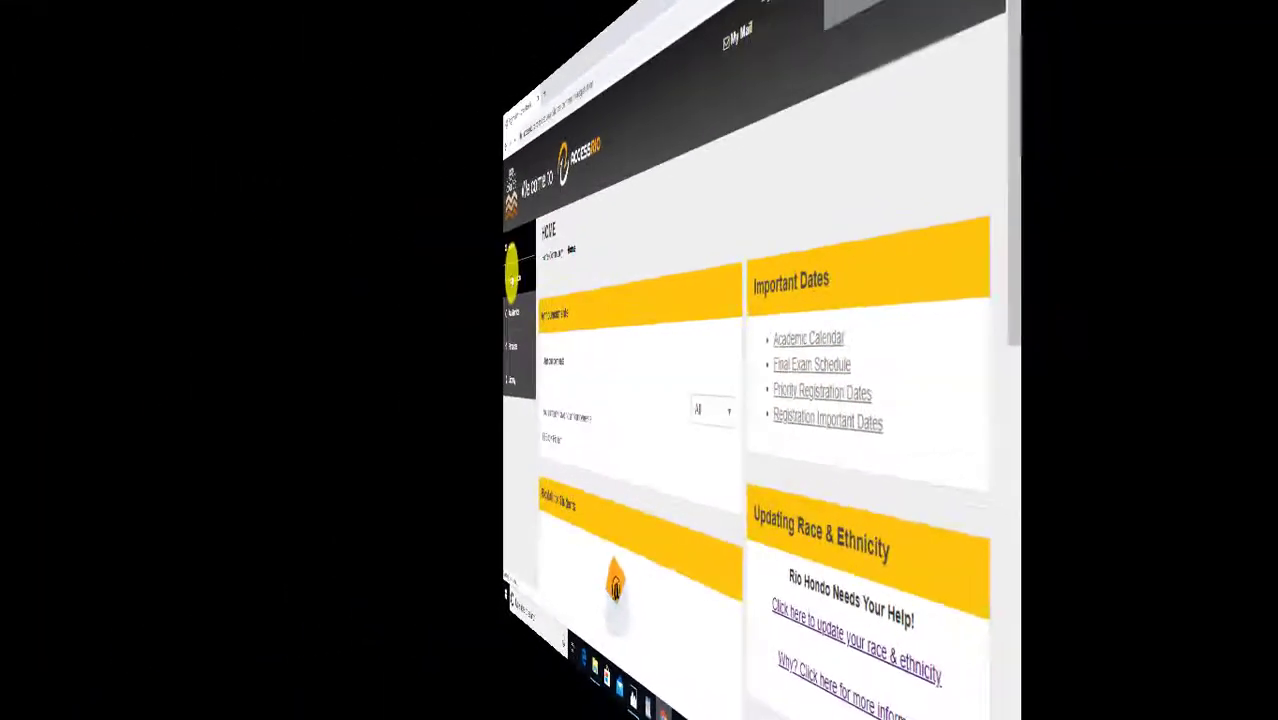
- Go to the Registration section from the AccessRio home page sidebar
left_click(60, 245)
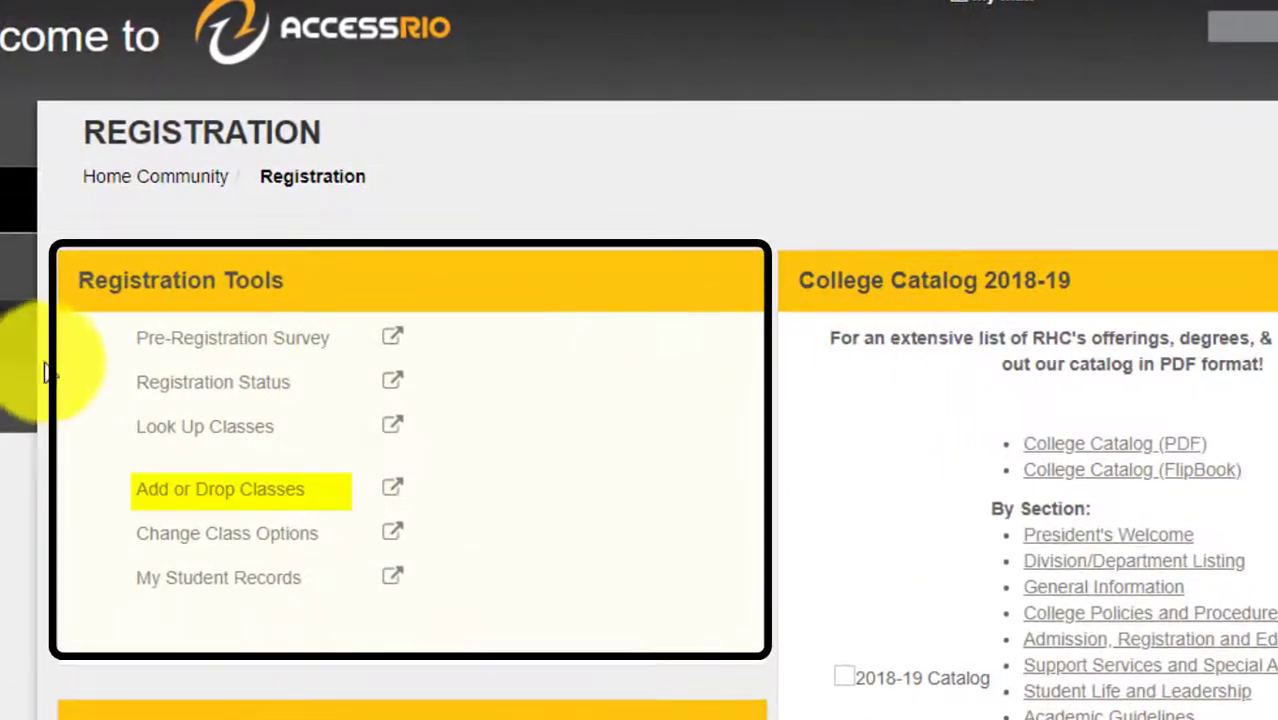
- Open Add or Drop Classes and choose Summer 2020 as the registration term
left_click(198, 497)
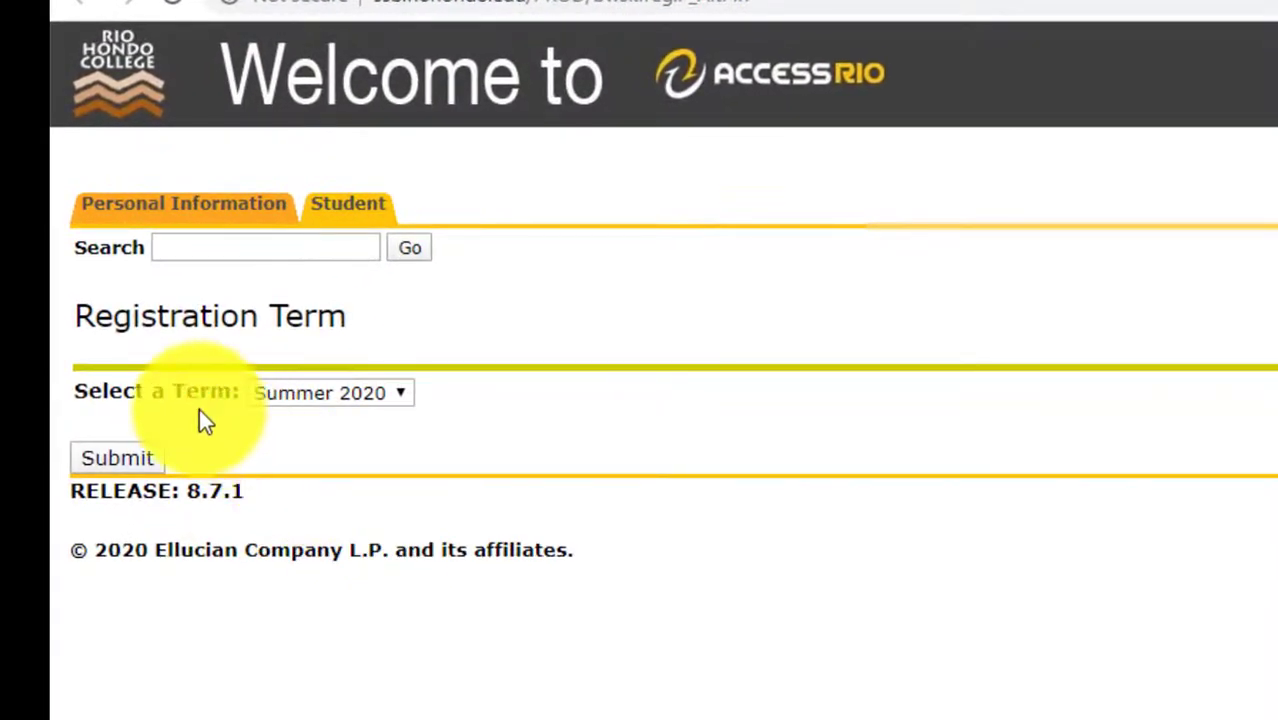
left_click(350, 400)
left_click(353, 422)
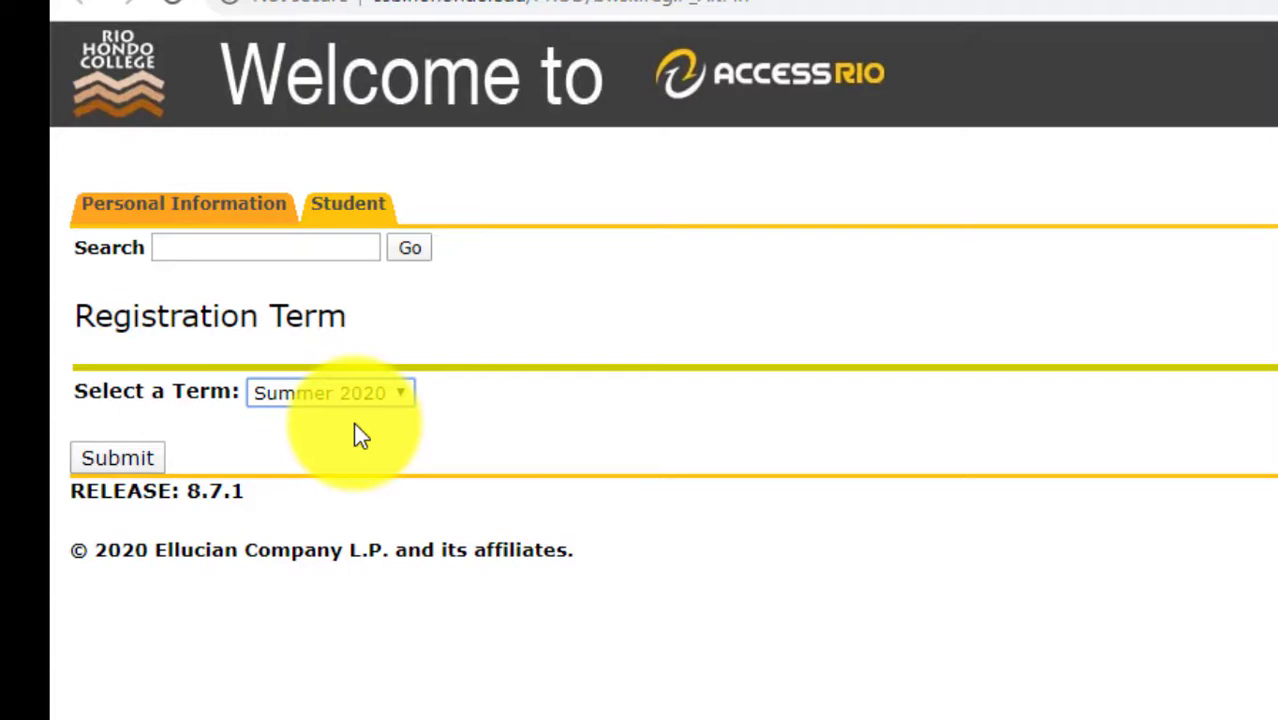
- Submit the Summer 2020 term and enter CRN 51164 in the first worksheet slot
left_click(131, 462)
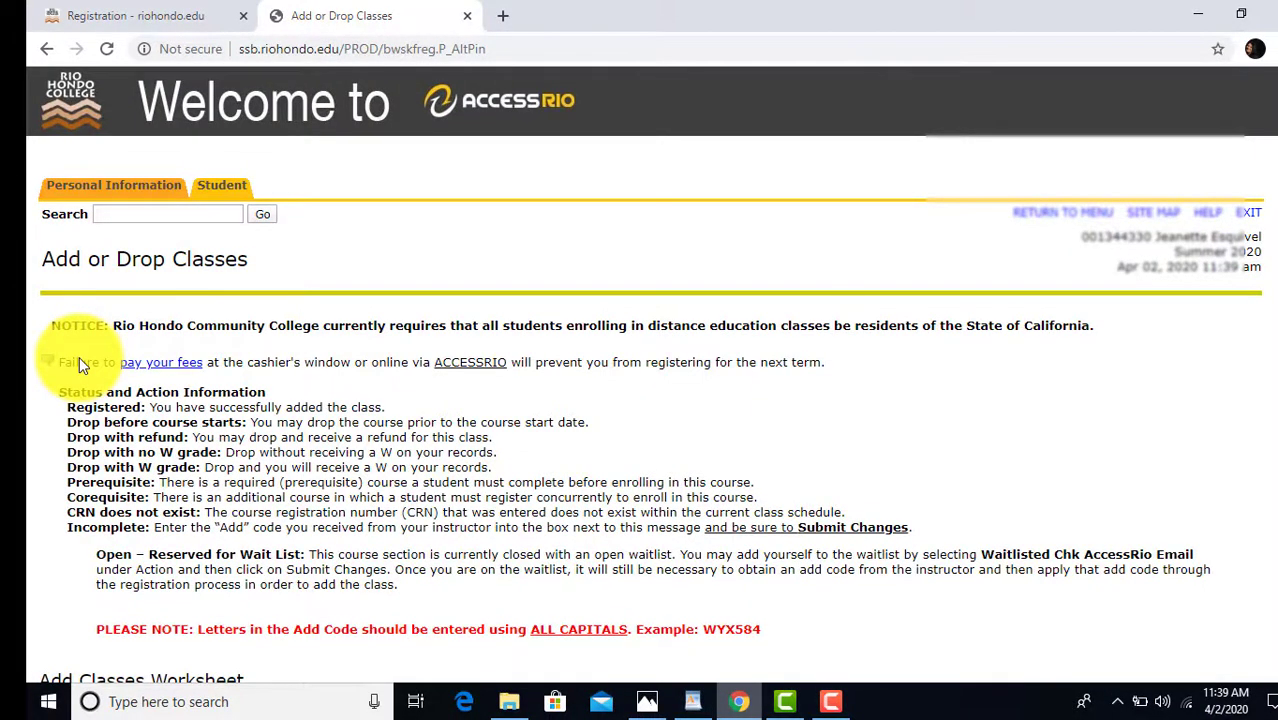
scroll(80, 362, "down", 1)
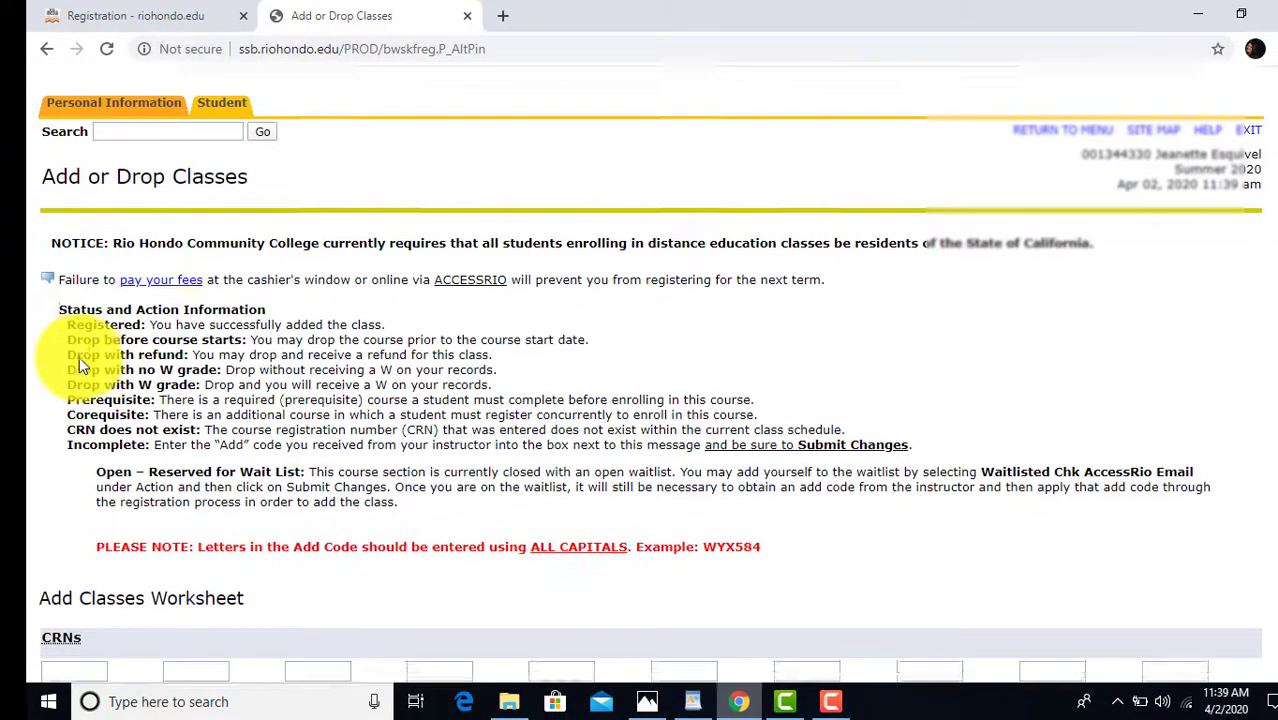
scroll(79, 356, "down", 1)
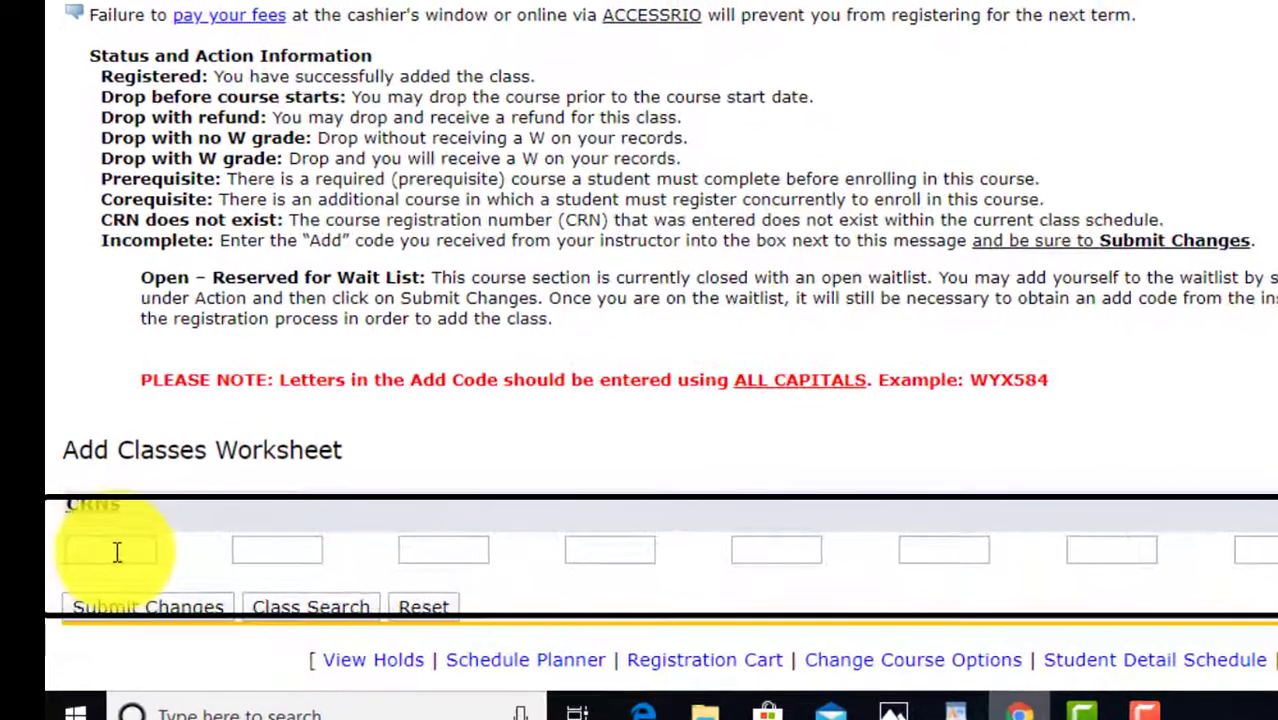
left_click(104, 533)
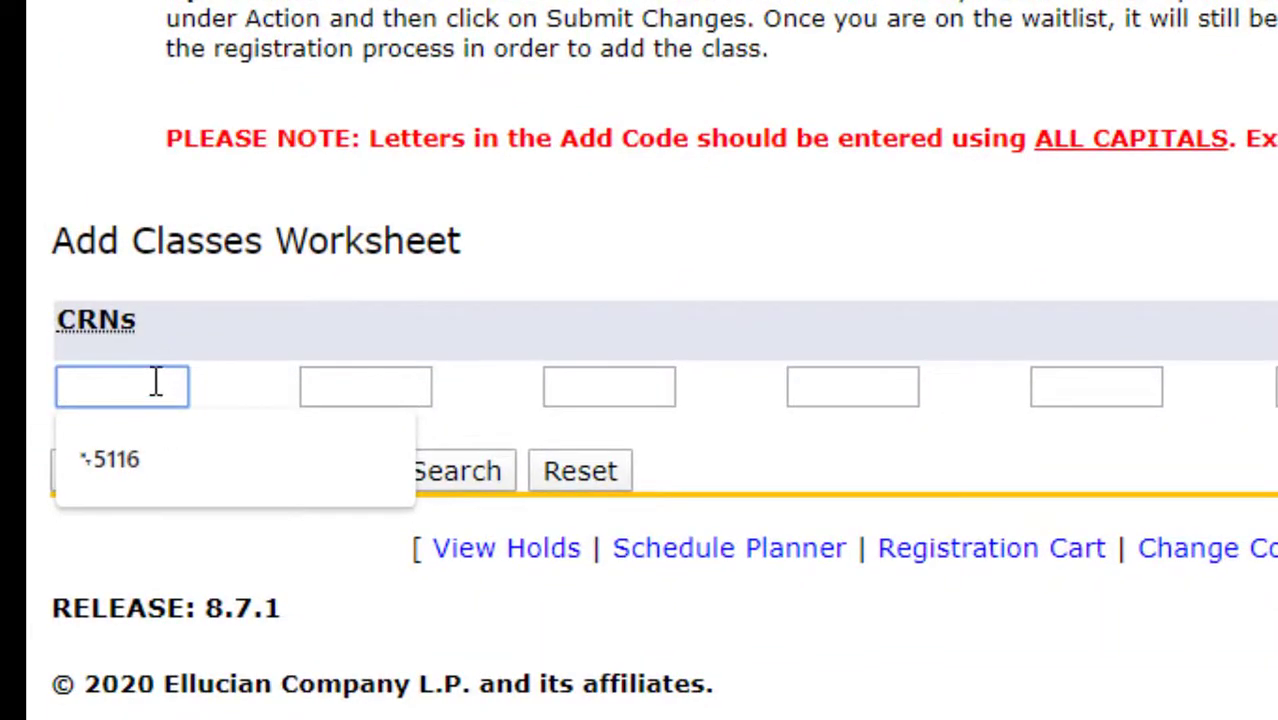
type("5")
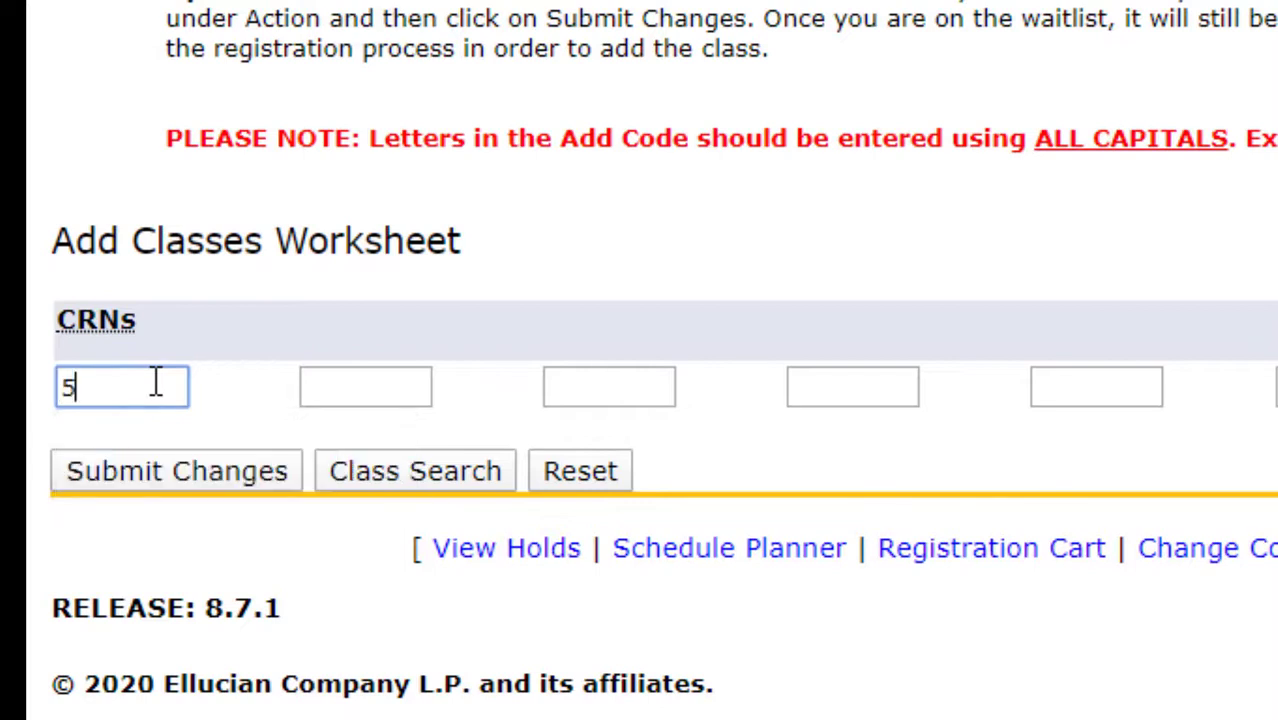
type("1164")
- Submit CRN 51164 and check COUN 101 shows REGISTERED with 3 credit hours
left_click(176, 466)
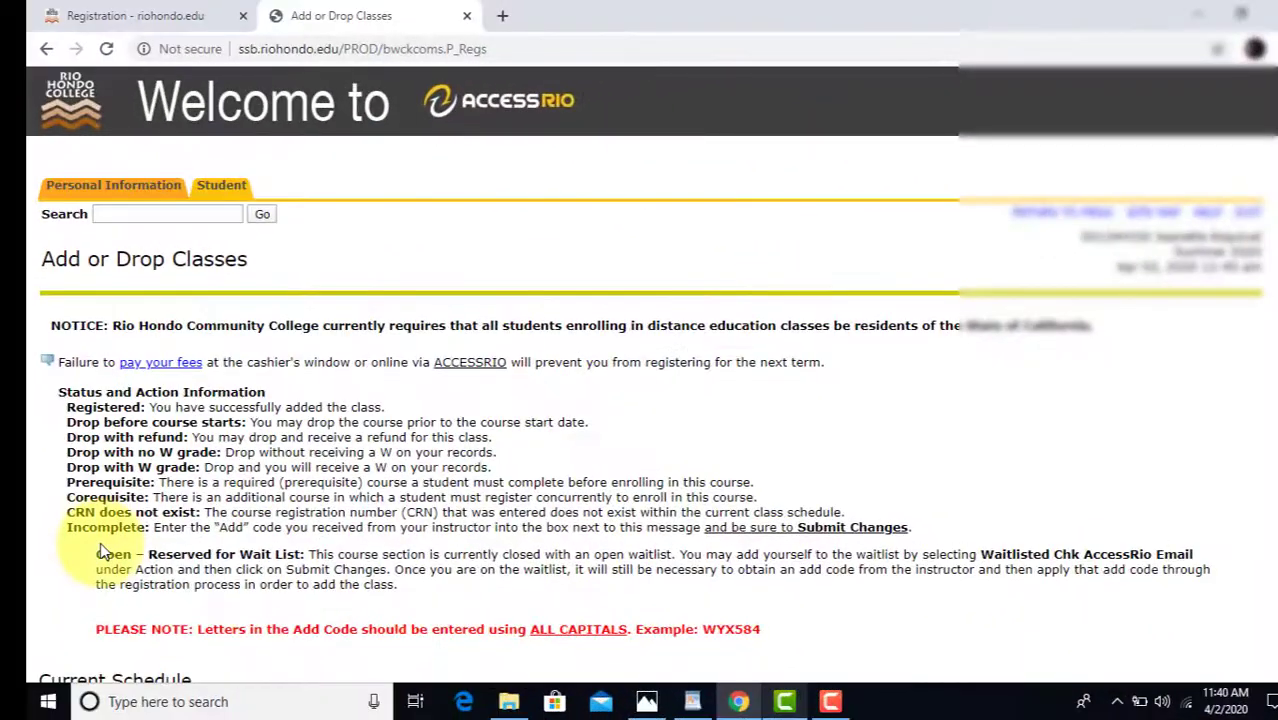
scroll(100, 550, "down", 4)
scroll(100, 550, "down", 1)
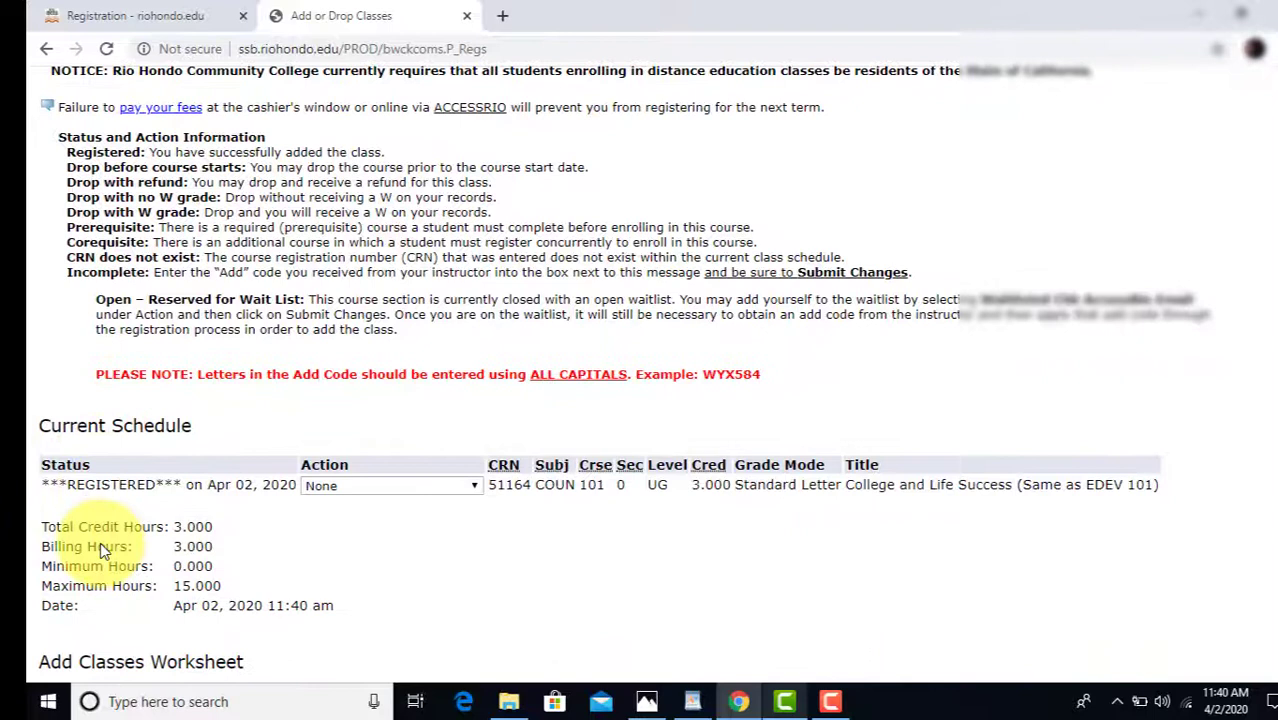
left_click_drag(42, 484, 187, 484)
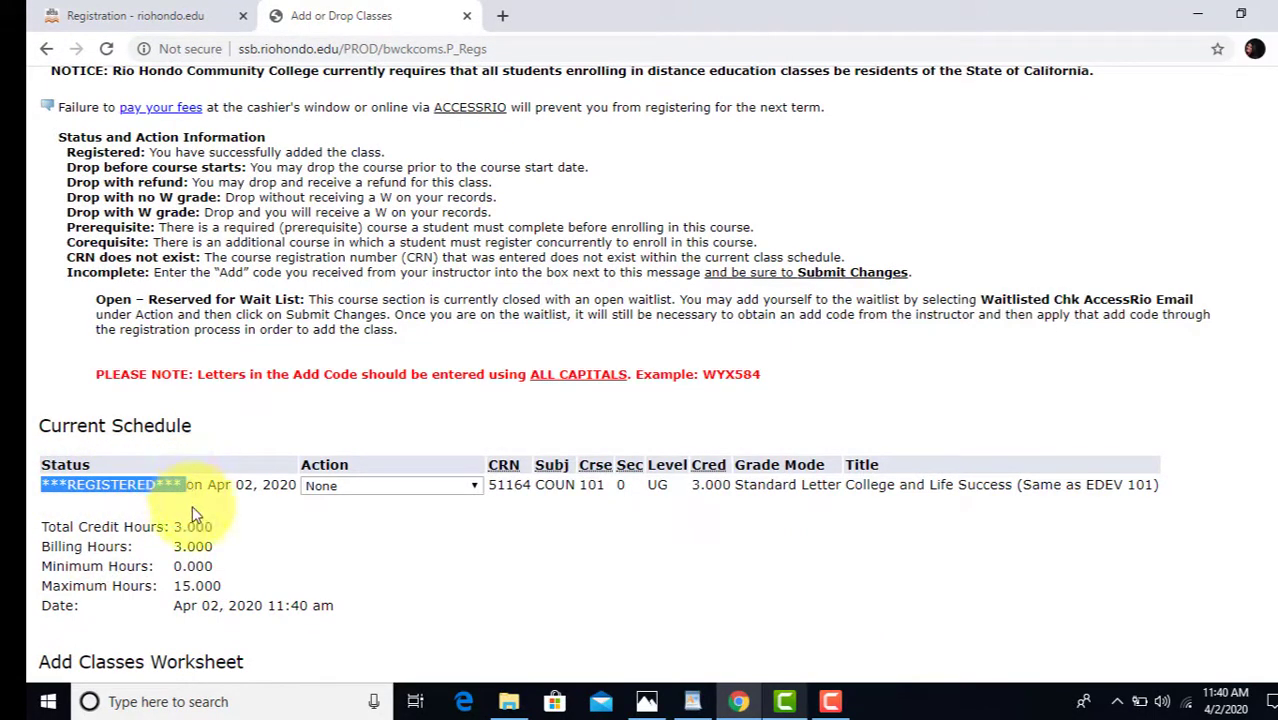
left_click(197, 470)
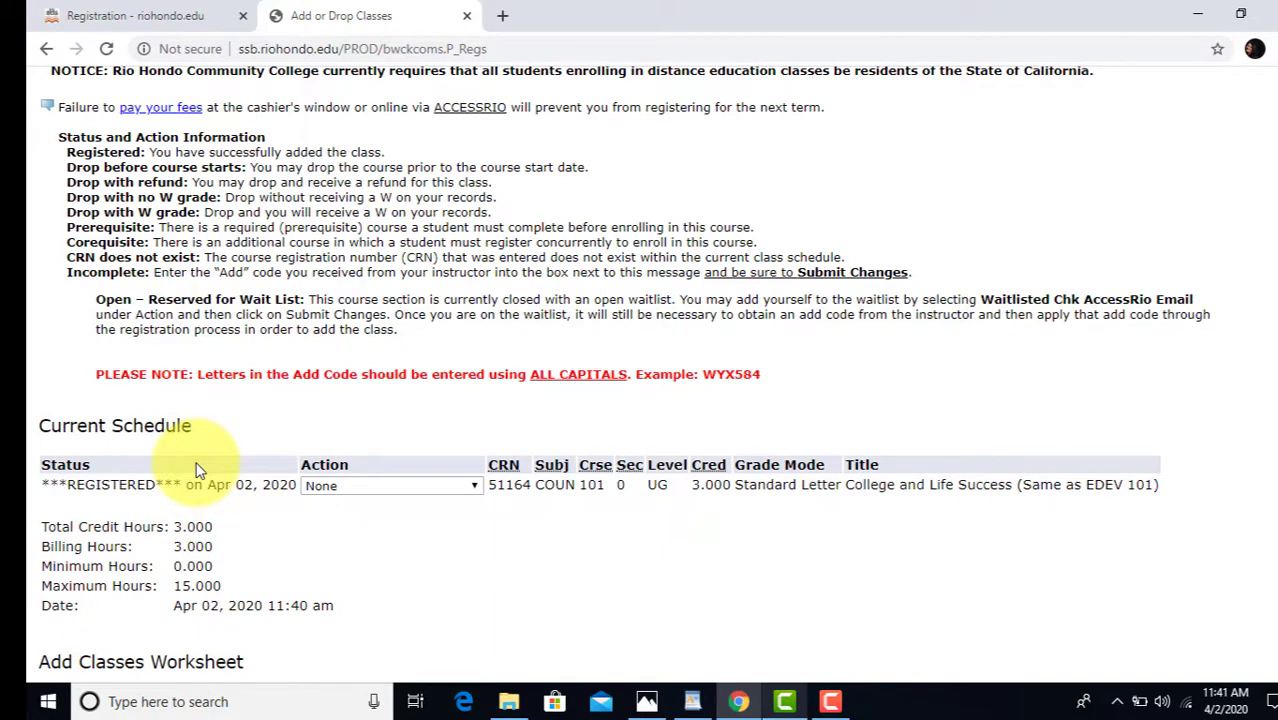
scroll(197, 470, "down", 1)
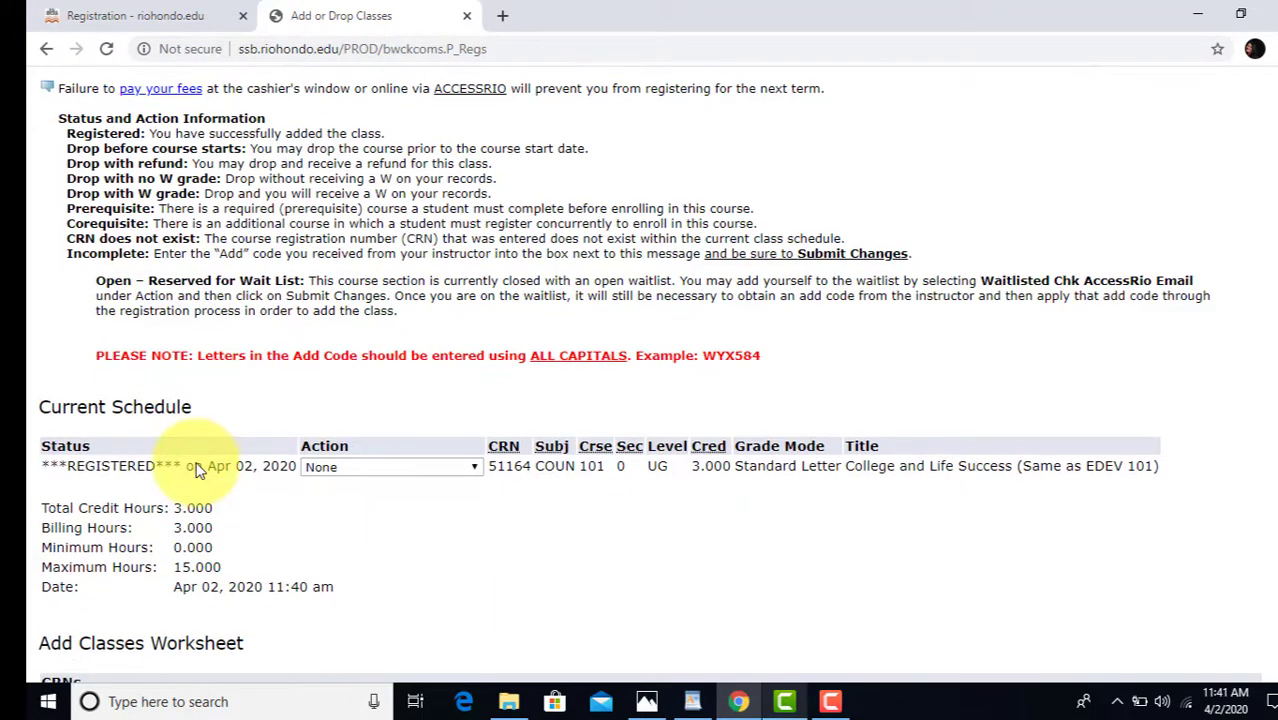
scroll(200, 460, "down", 2)
scroll(640, 500, "down", 1)
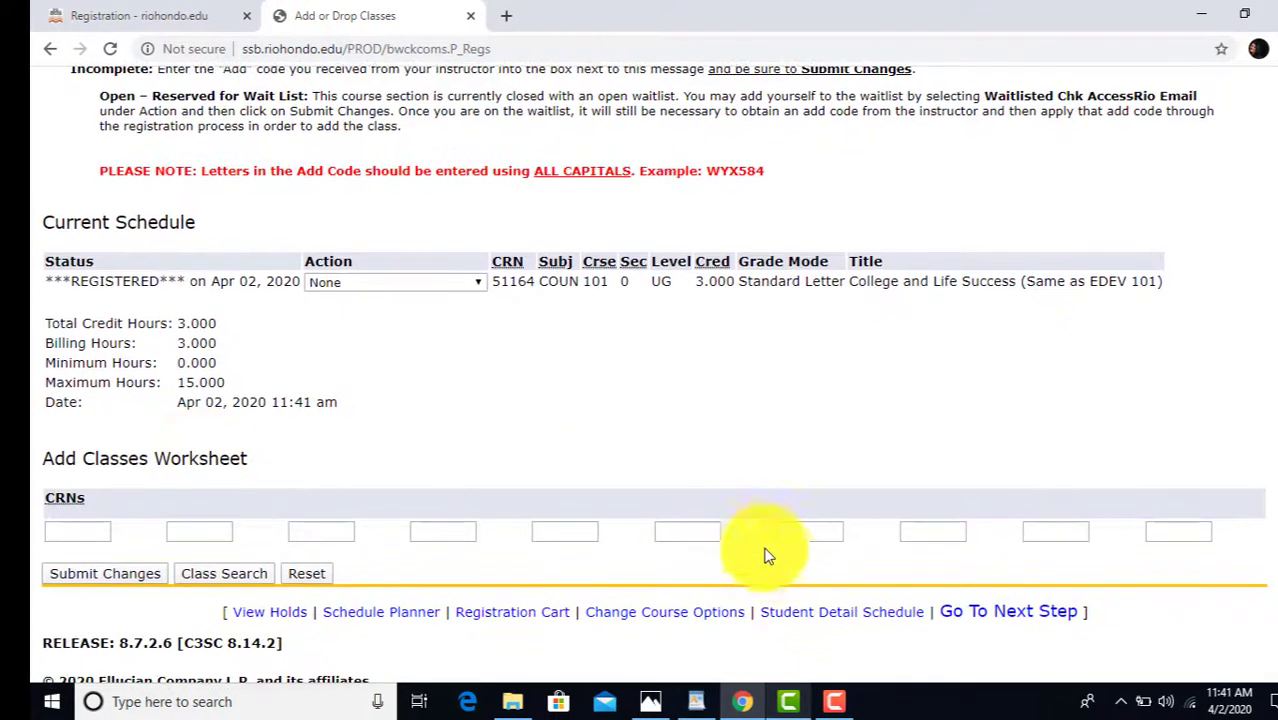
left_click(798, 616)
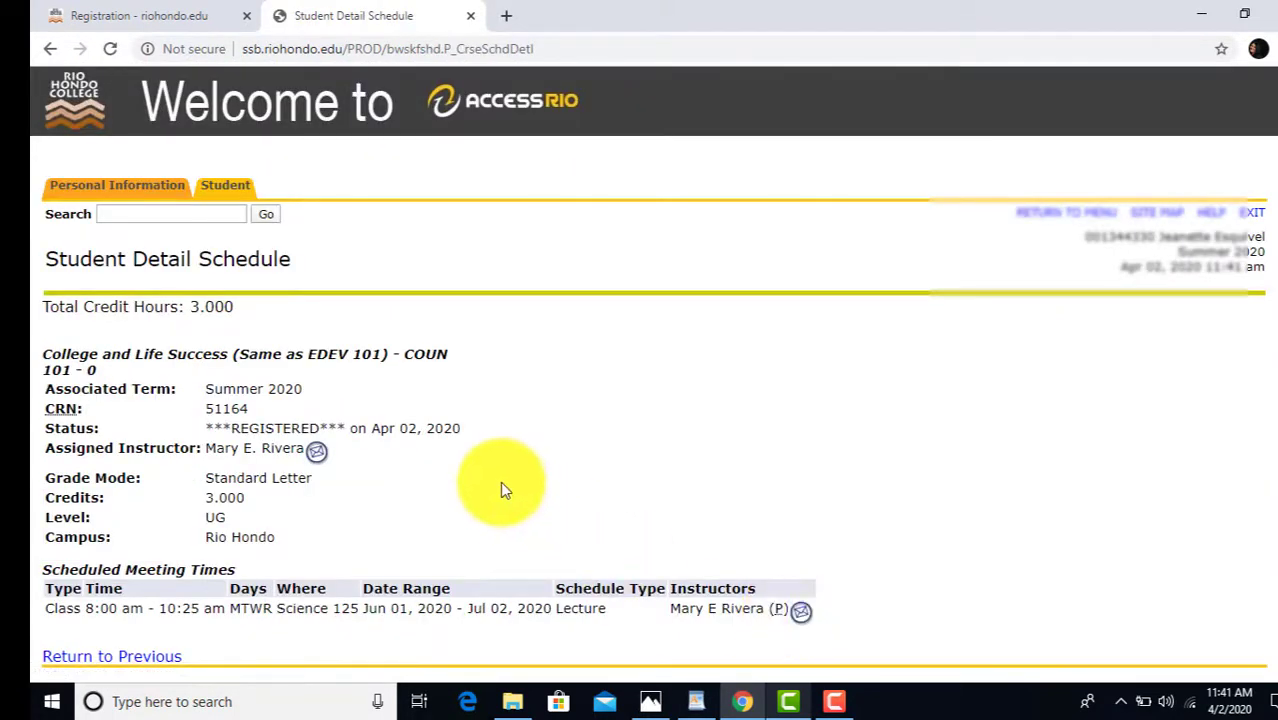
scroll(500, 481, "down", 1)
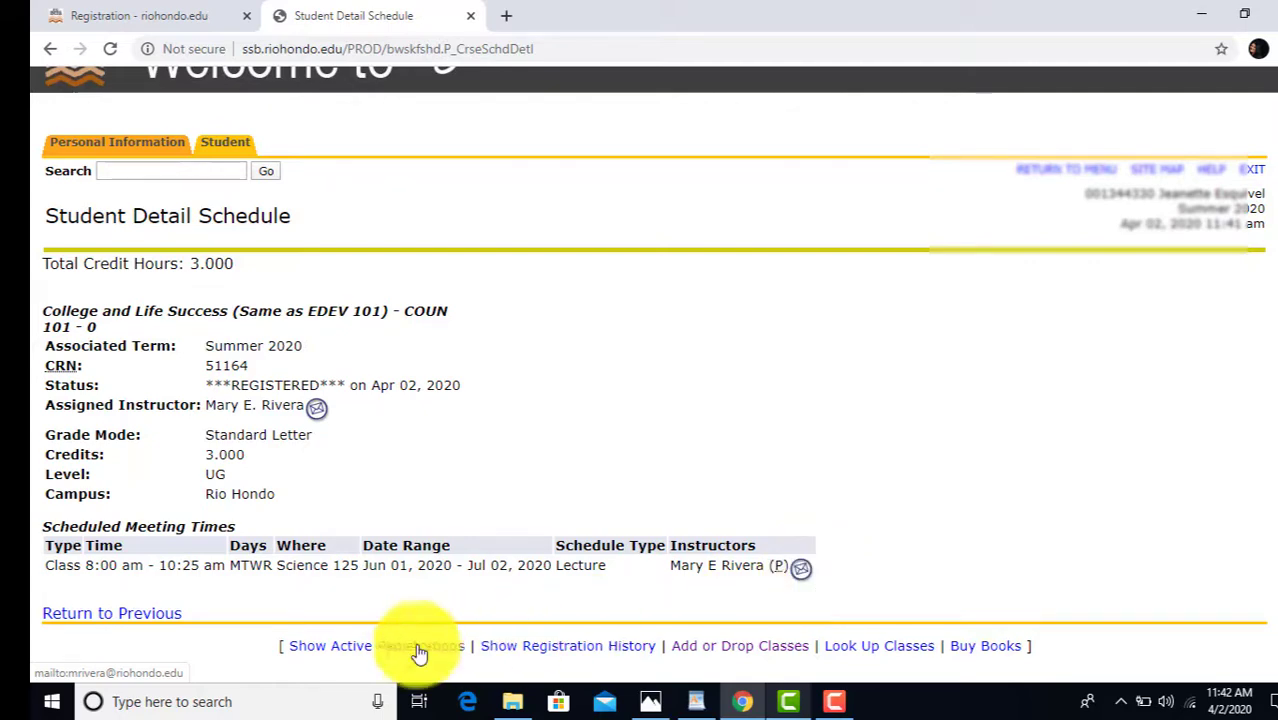
- Drop COUN 101 (CRN 51164) using Drop Before Course Starts, leaving 0 credit hours
left_click(170, 620)
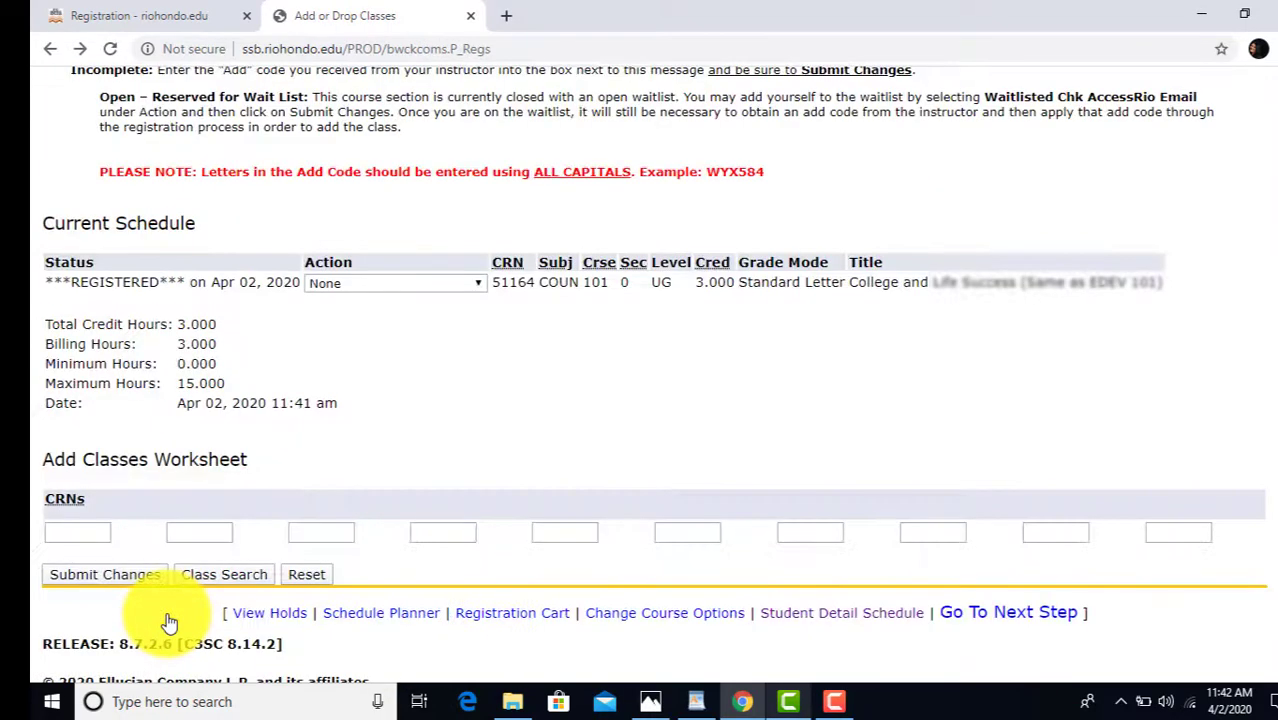
scroll(396, 355, "up", 1)
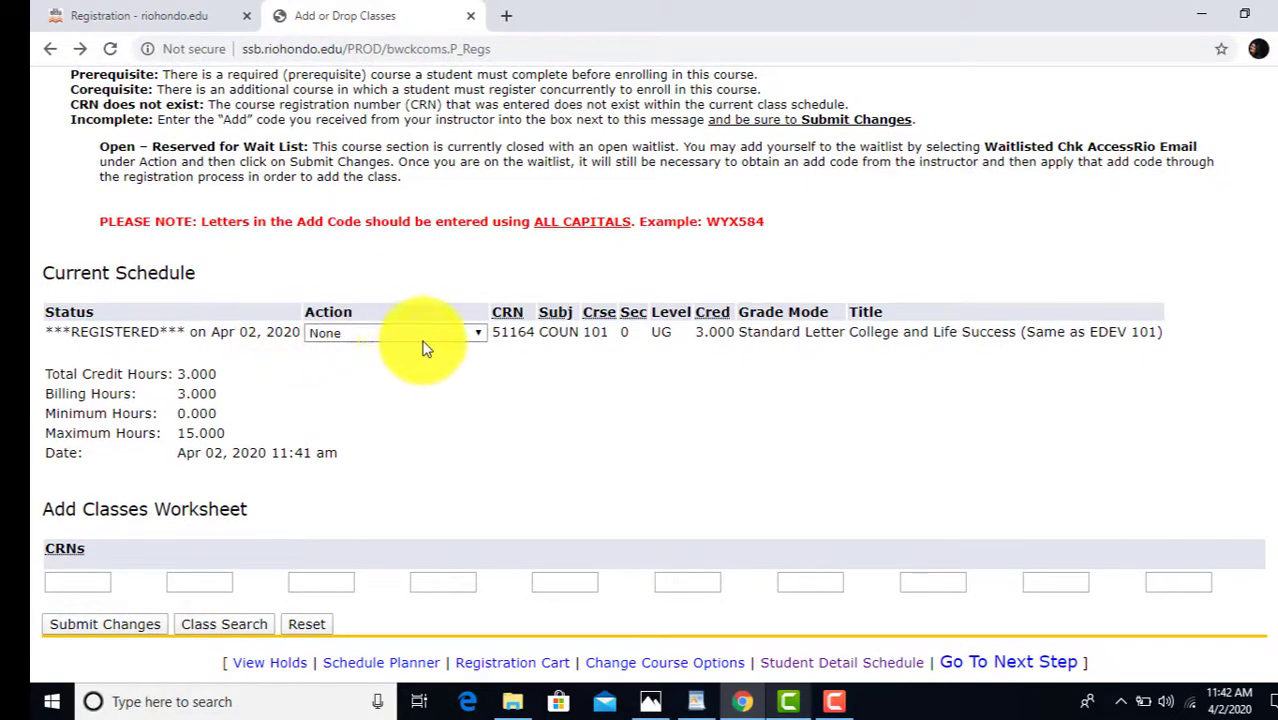
left_click(474, 336)
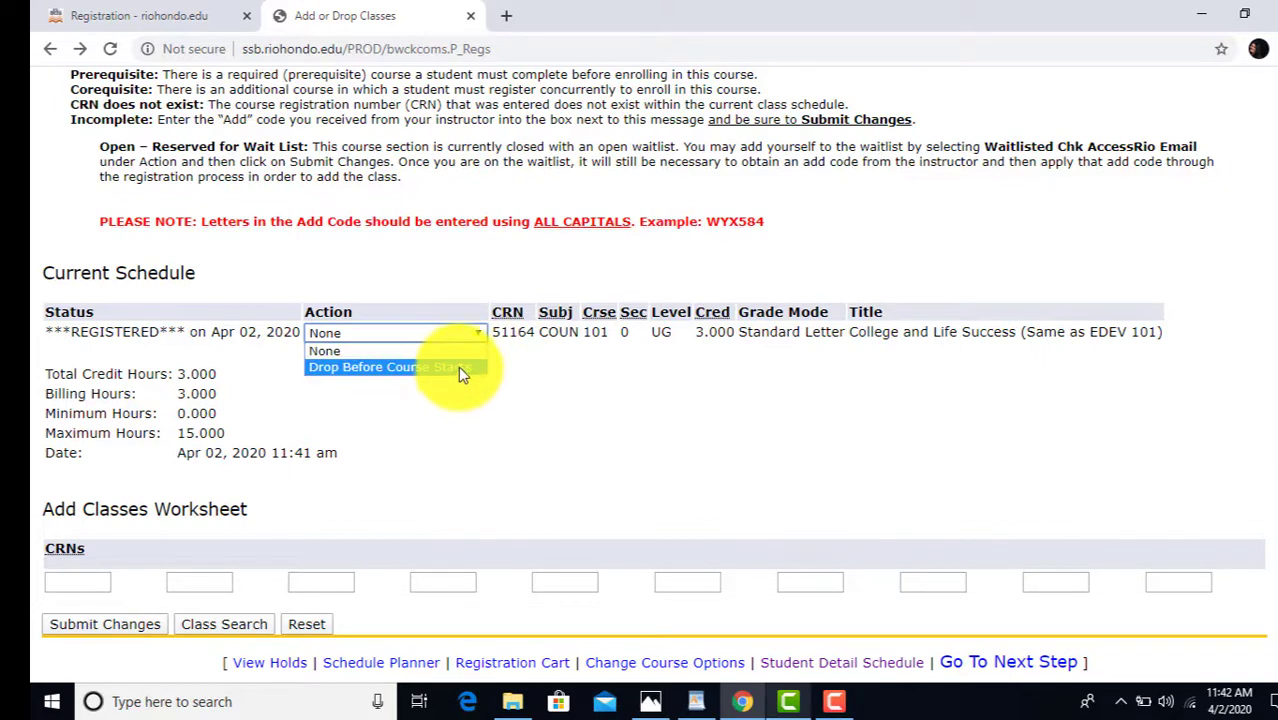
left_click(461, 370)
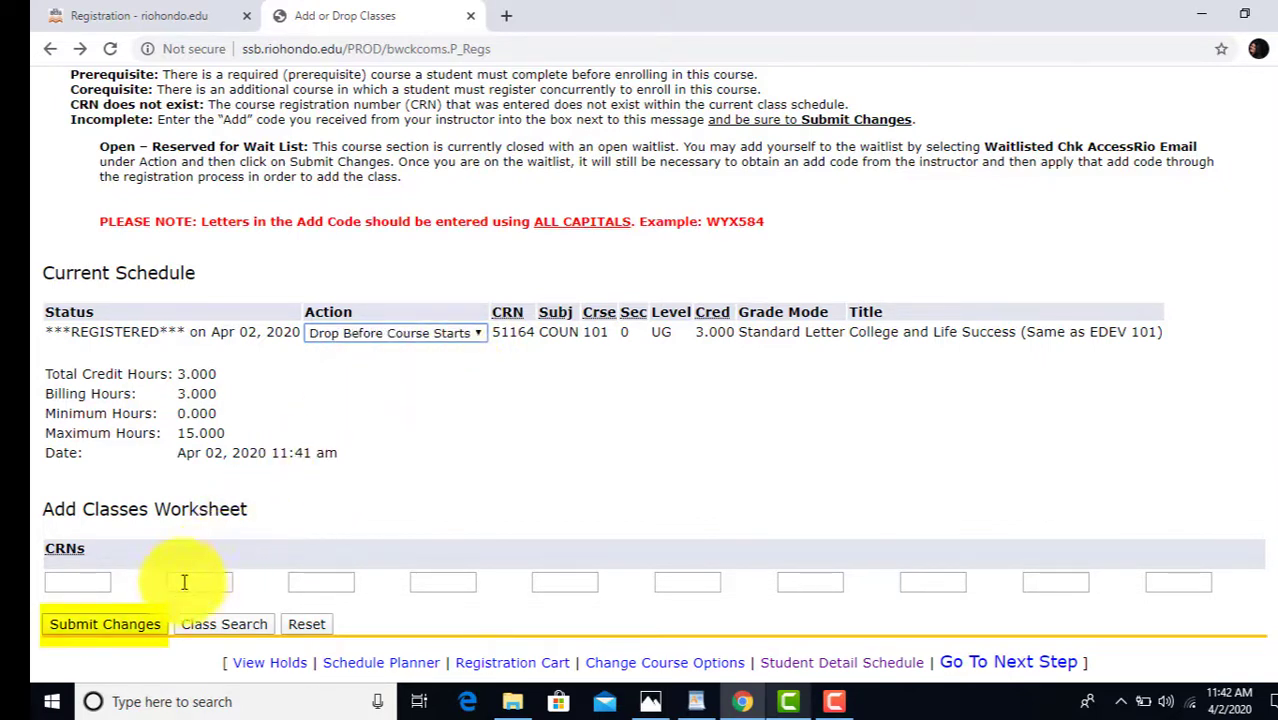
left_click(148, 625)
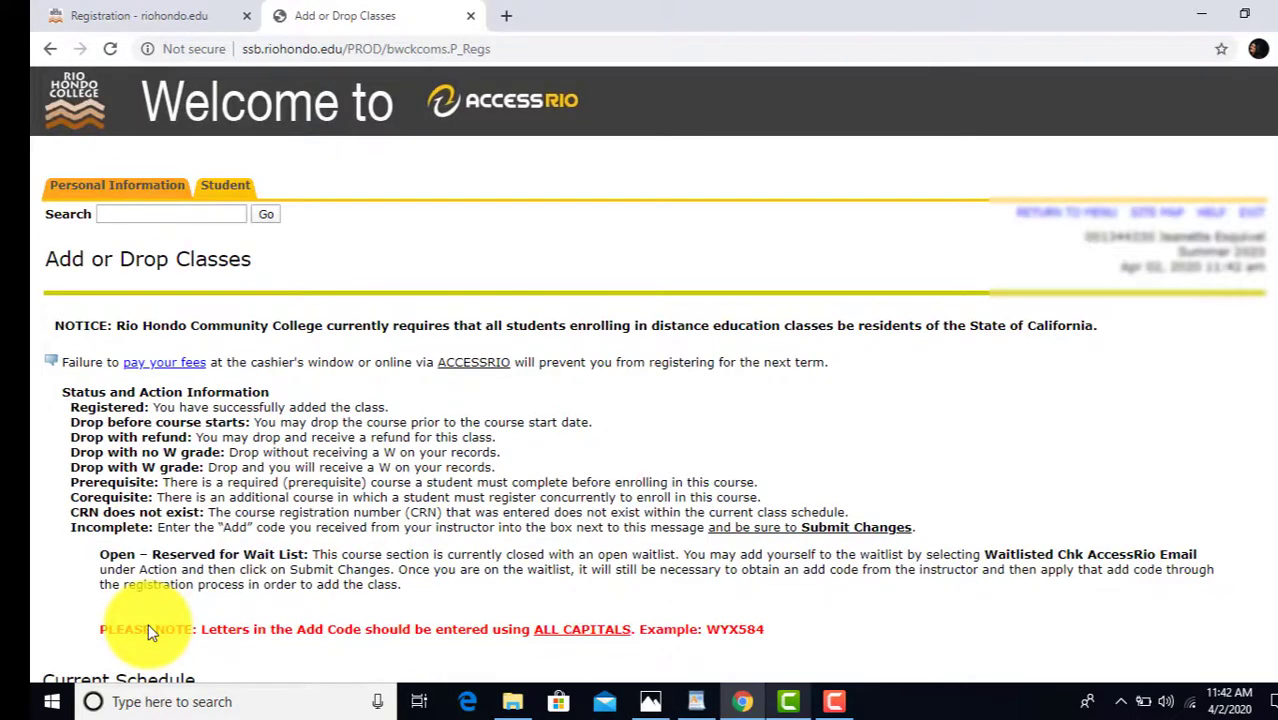
scroll(148, 630, "down", 3)
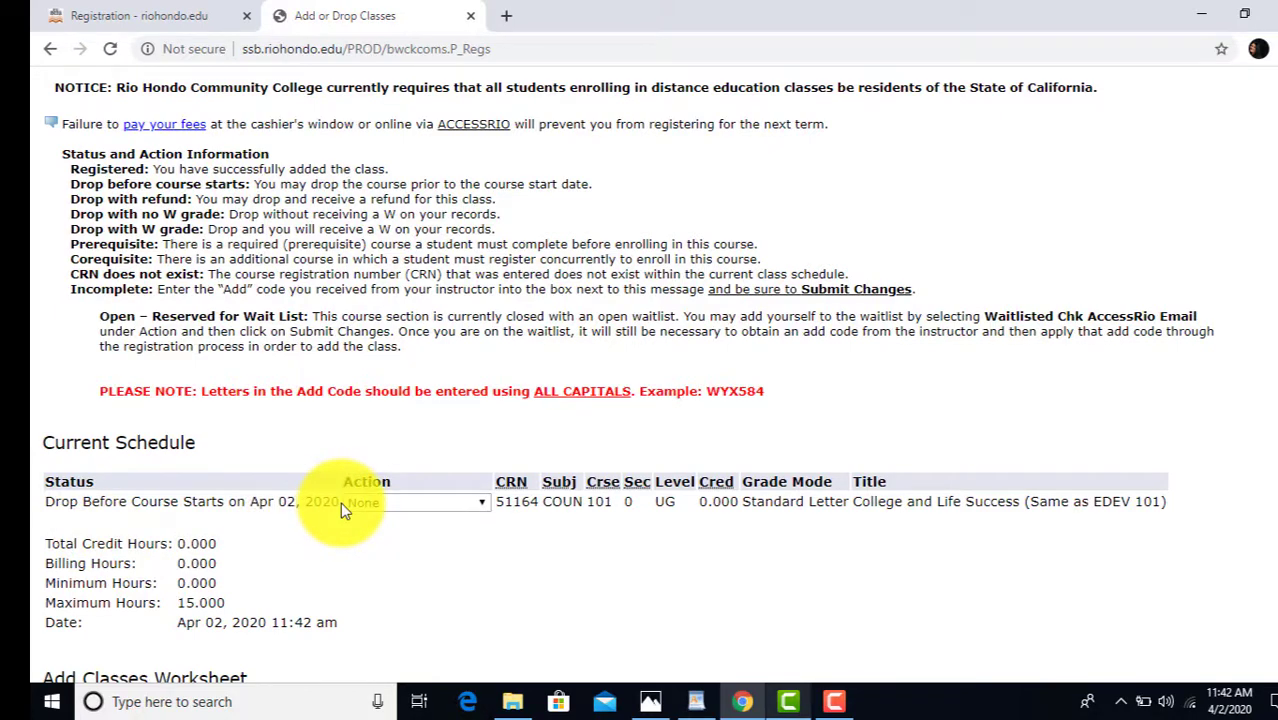
scroll(340, 507, "down", 3)
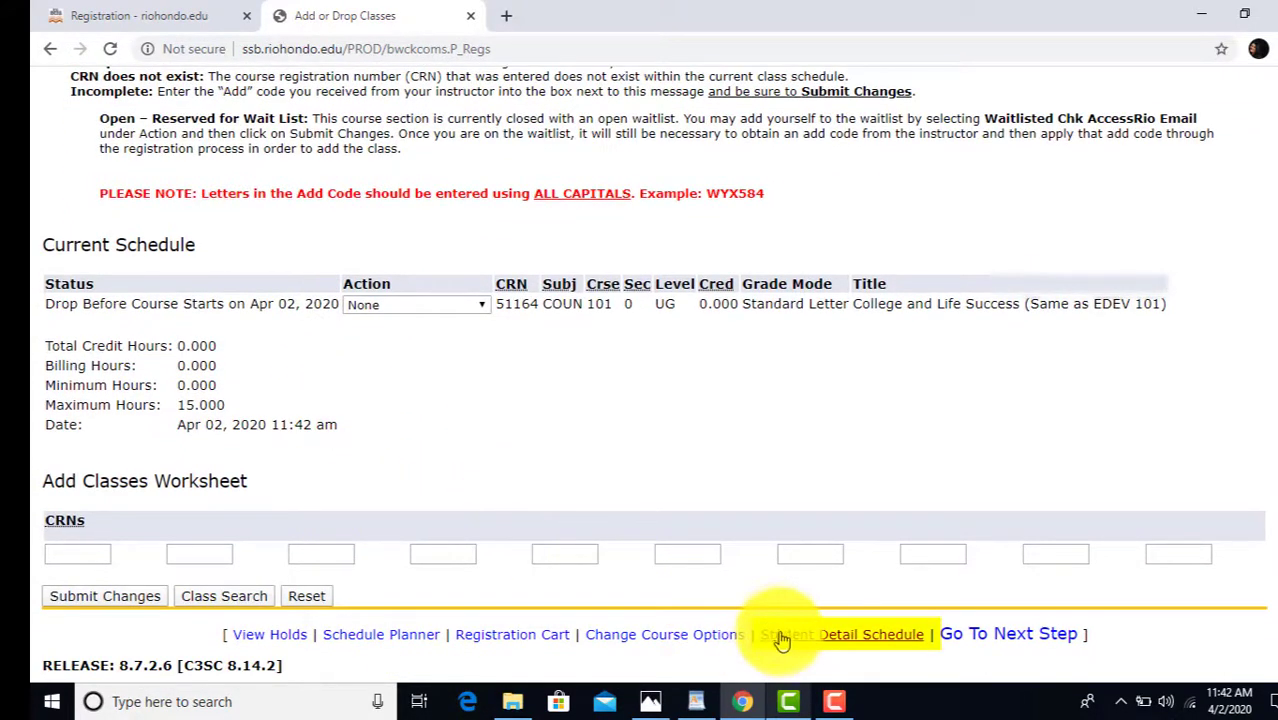
- Open the Student Detail Schedule to confirm no registration remains for the term
left_click(782, 641)
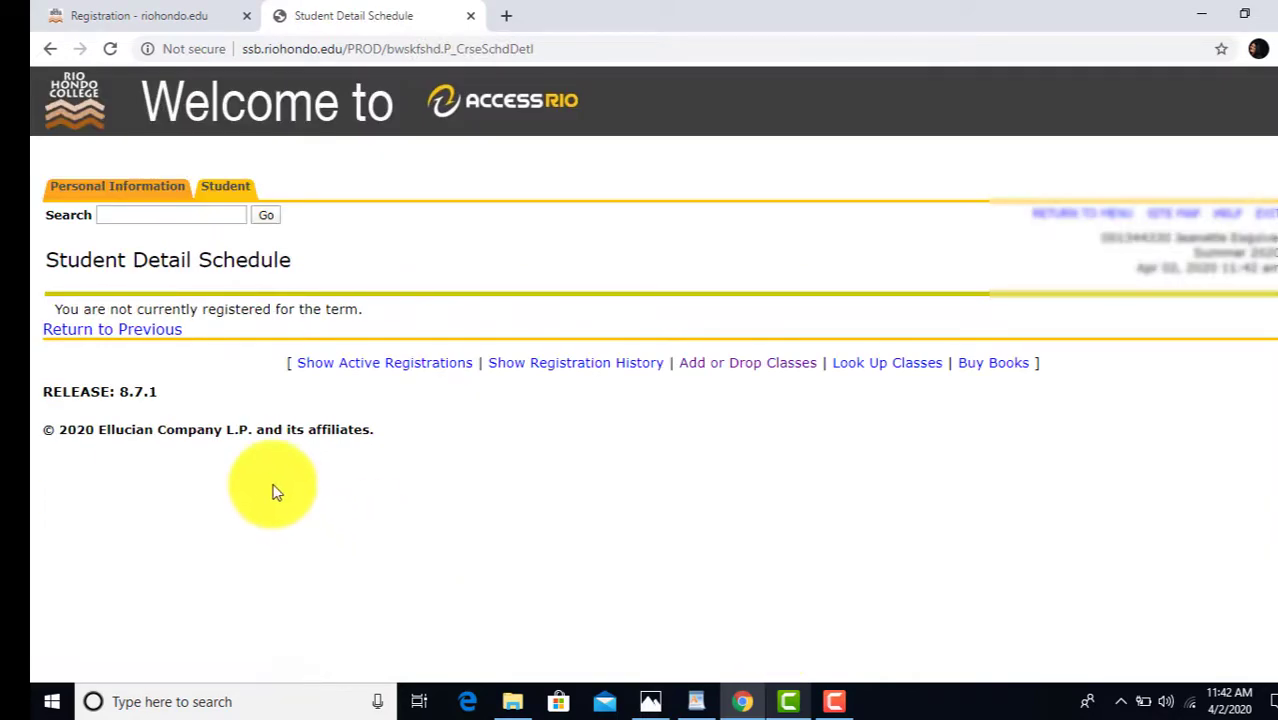